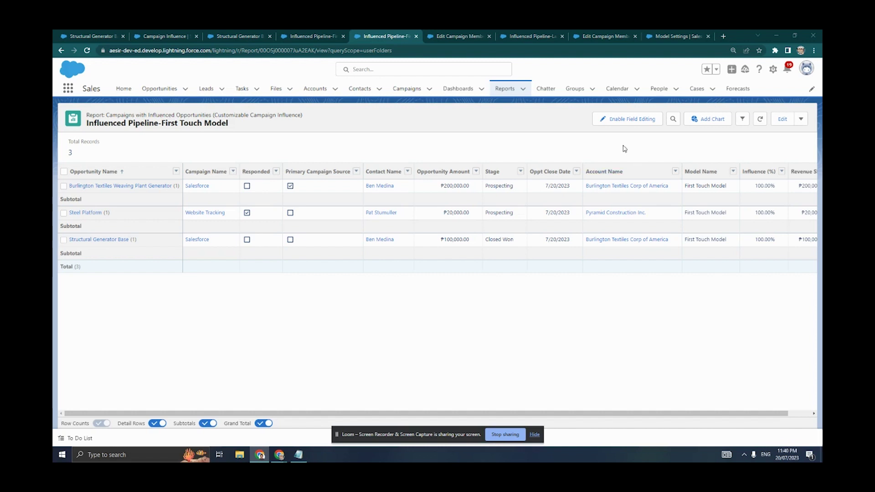
# Move from the opportunity to Model Settings, listing four attribution models with Even Distribution as default
pyautogui.click(106, 37)
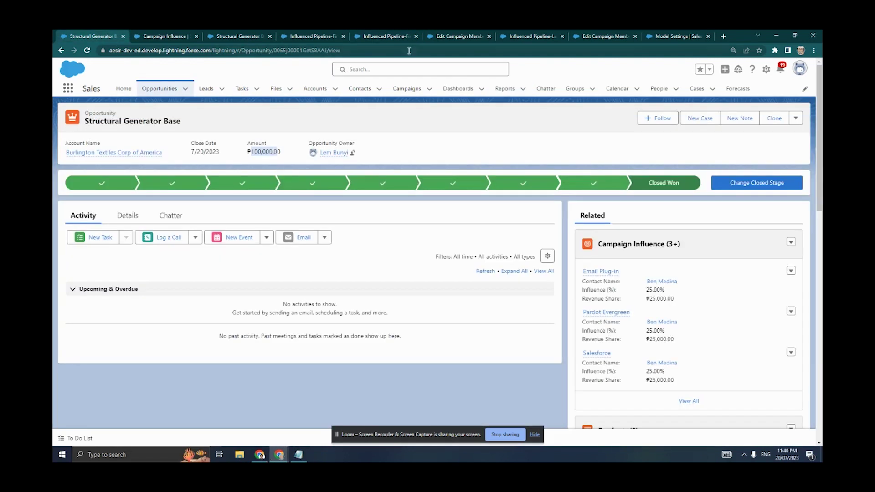
pyautogui.click(667, 38)
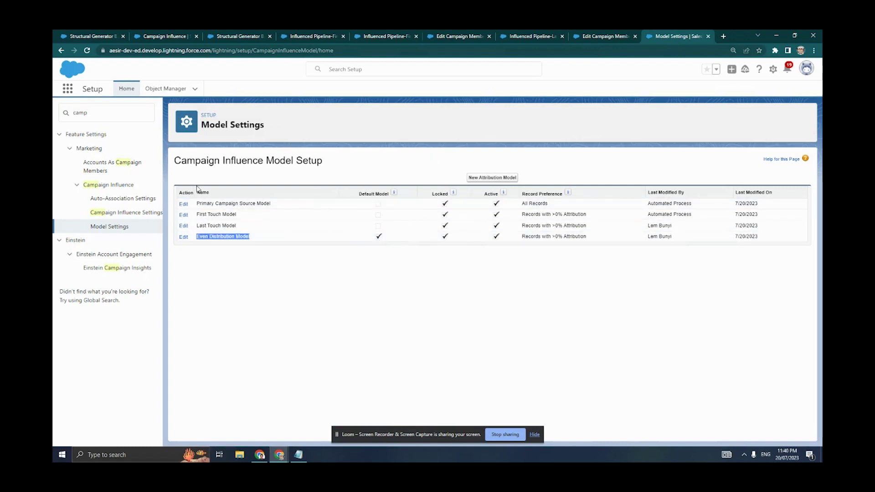
pyautogui.click(141, 212)
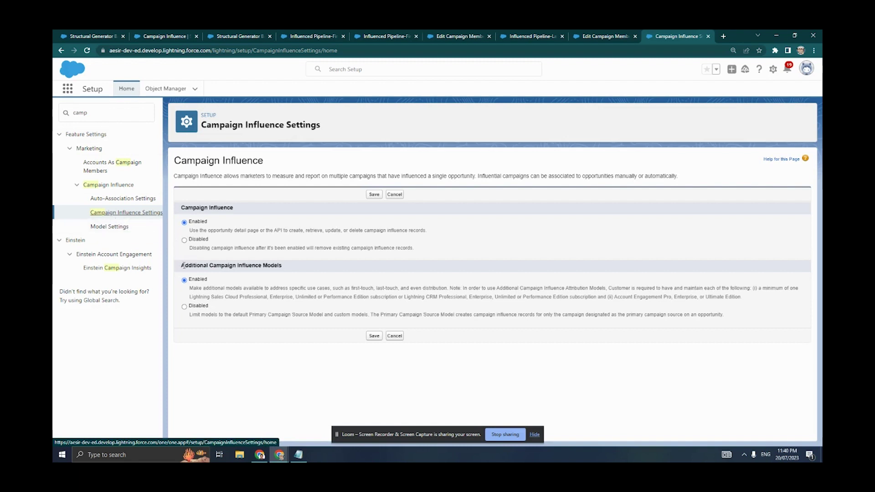
pyautogui.moveTo(183, 265); pyautogui.dragTo(281, 265)
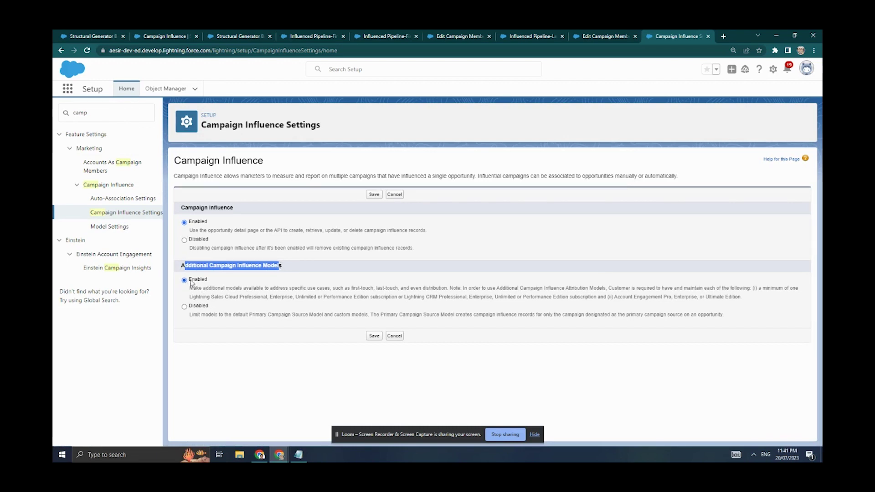
pyautogui.click(119, 232)
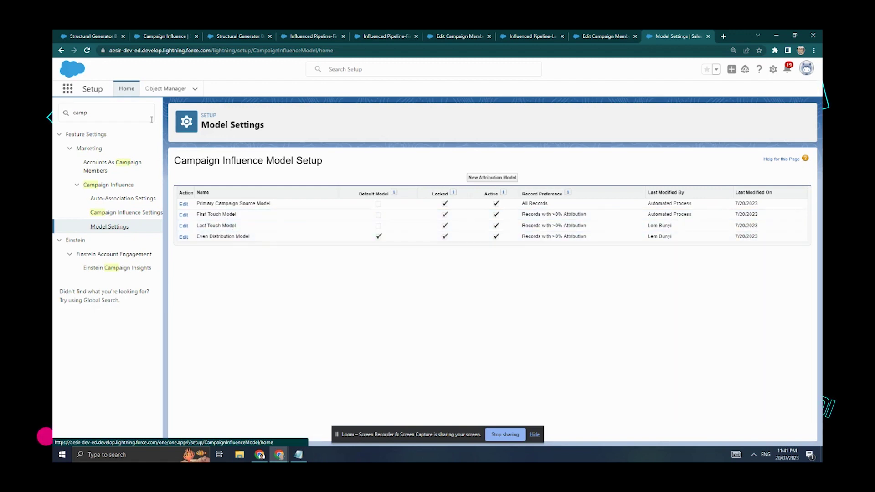
# Go through Burlington Textiles Corp of America and its contact to the Structural Generator Base opportunity
pyautogui.click(92, 37)
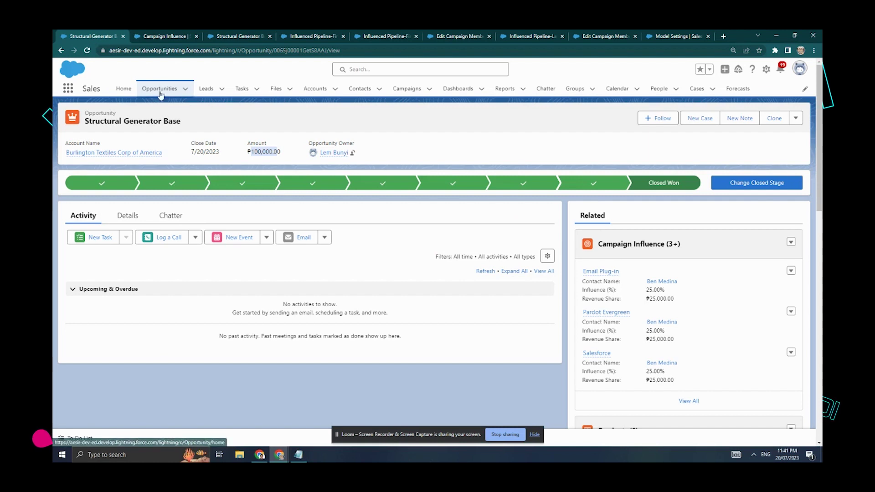
pyautogui.click(117, 152)
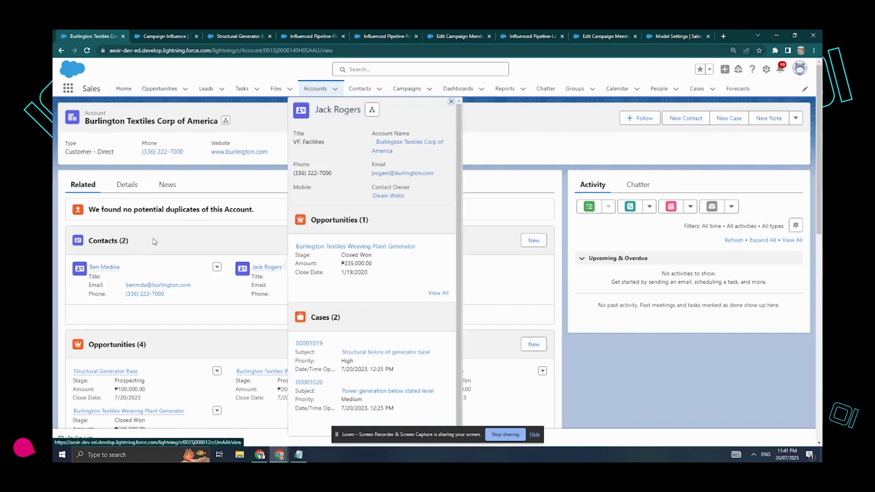
pyautogui.click(111, 271)
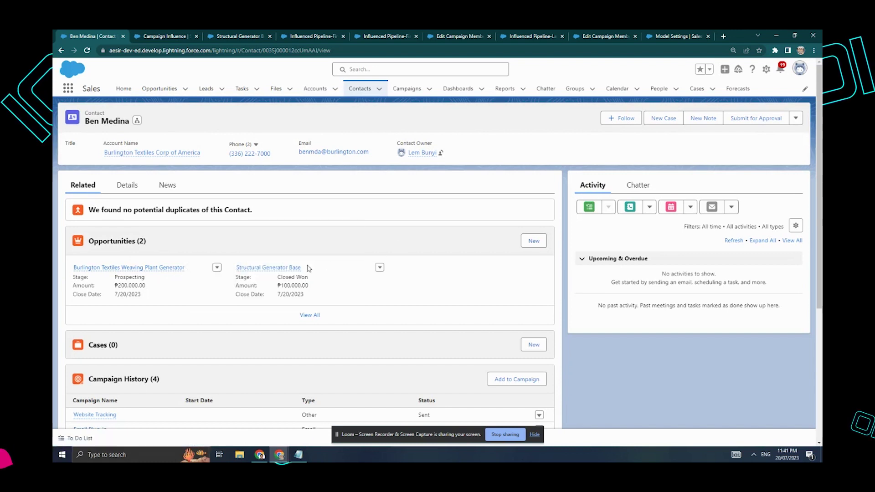
pyautogui.moveTo(276, 270)
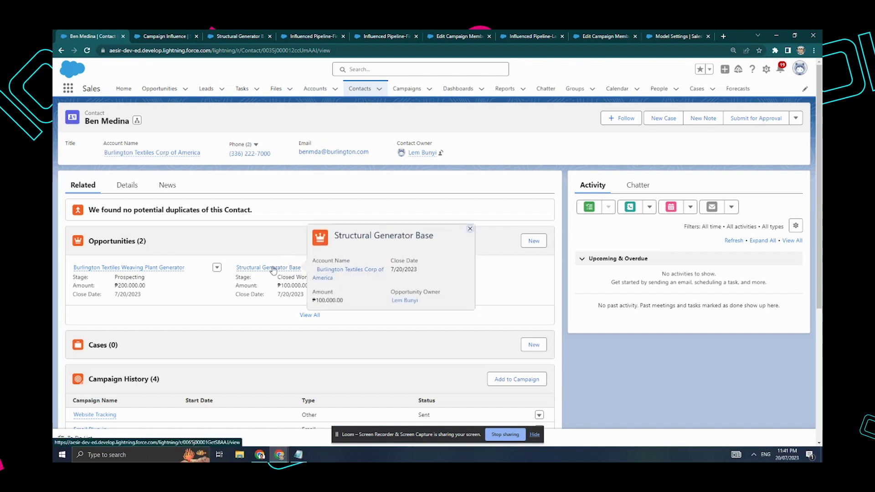
pyautogui.click(273, 268)
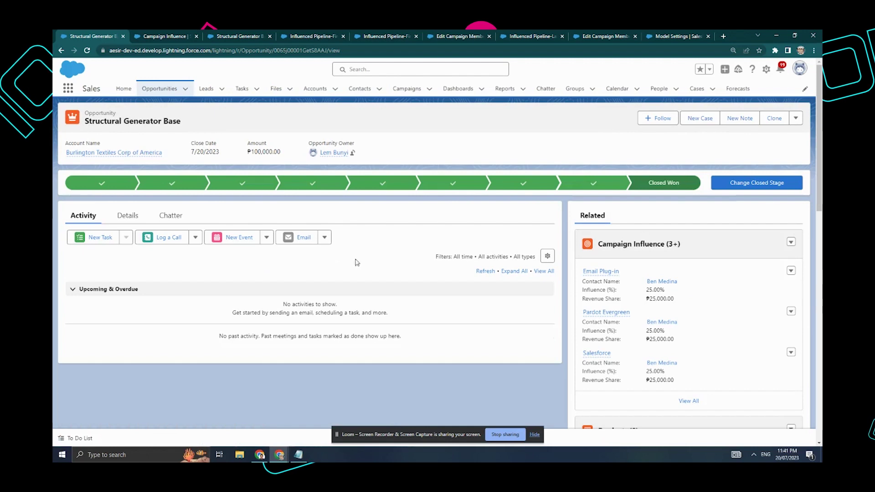
# Expand the opportunity's Campaign Influence list to show all four campaigns at 25.00% and ₱25,000.00
pyautogui.scroll(-5, 665, 279)
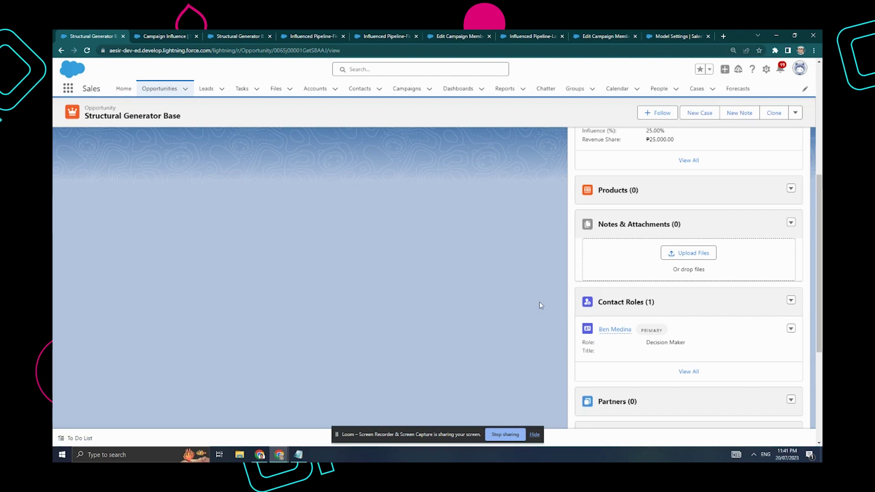
pyautogui.scroll(5, 539, 305)
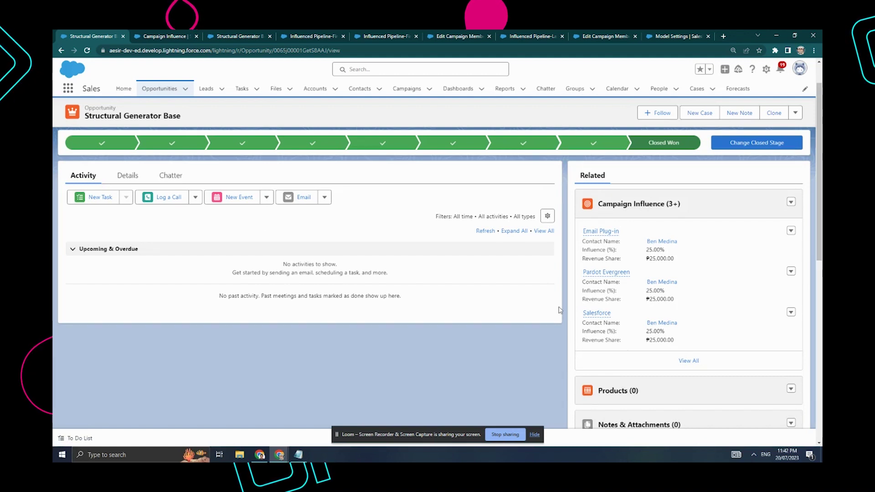
pyautogui.click(686, 361)
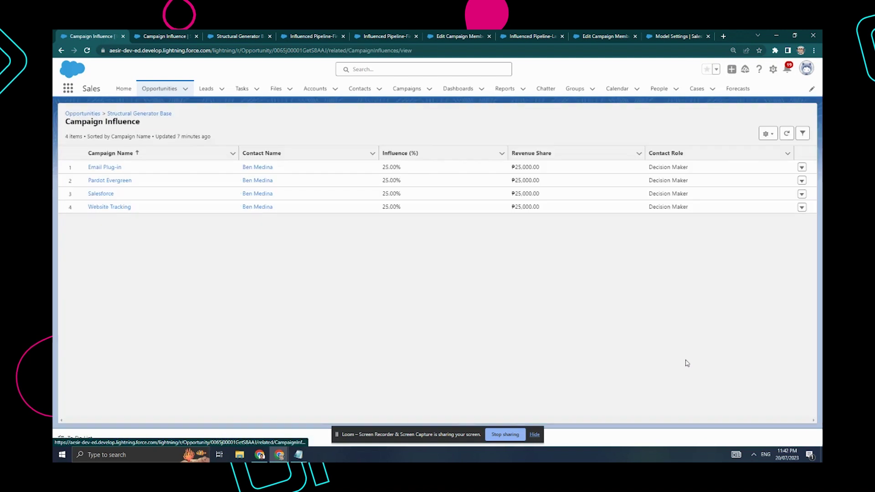
# Review the campaigns' even revenue shares and recheck the attribution model settings
pyautogui.click(519, 167)
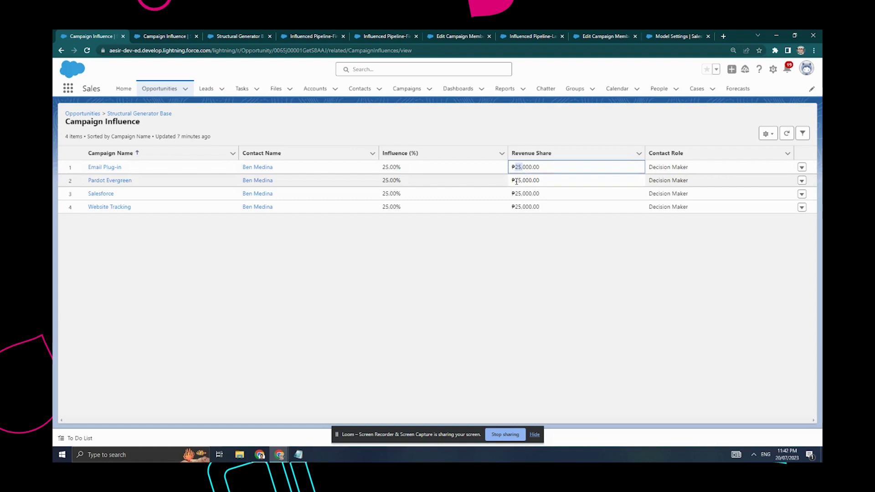
pyautogui.click(519, 181)
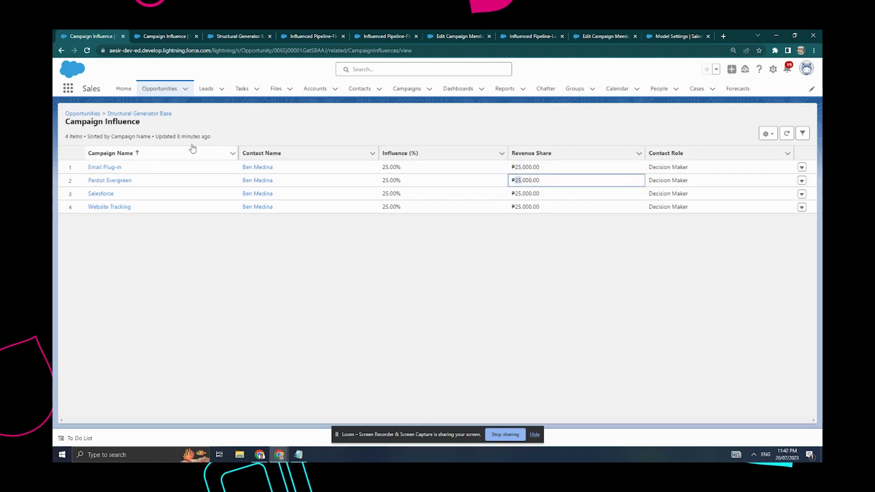
pyautogui.click(678, 36)
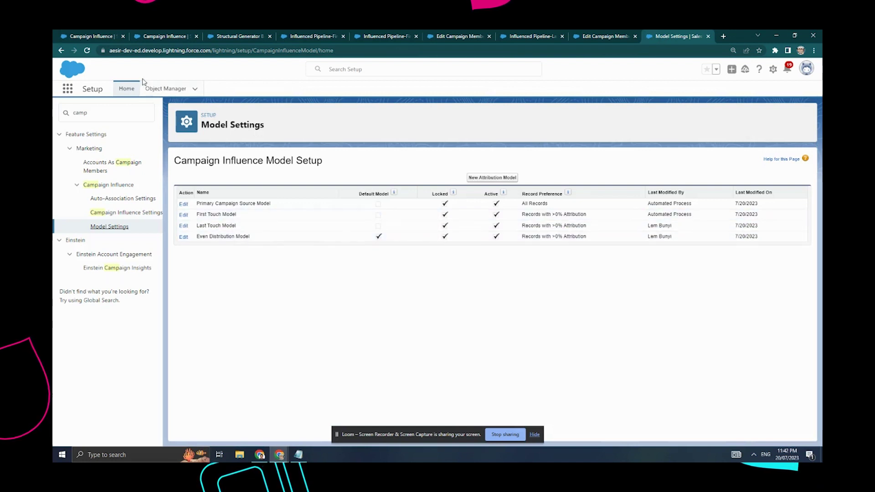
pyautogui.click(165, 36)
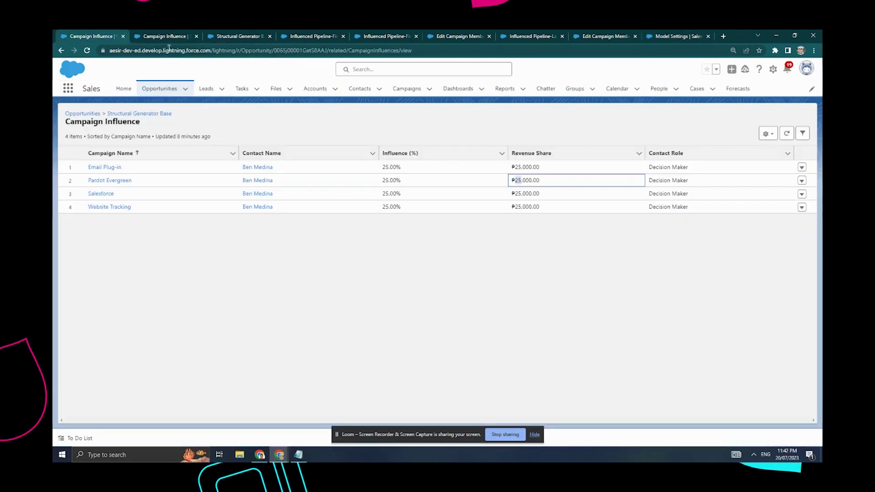
# Return to Structural Generator Base and bring up the Influenced Pipeline-First Touch Model report
pyautogui.click(146, 113)
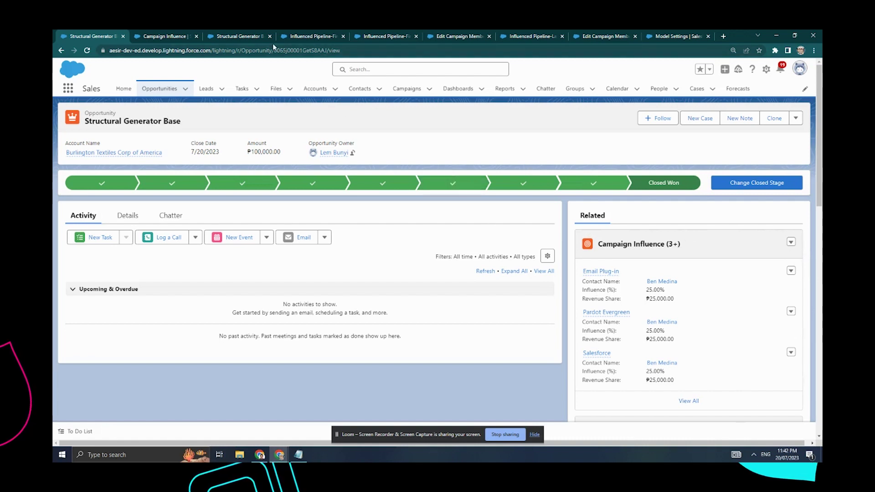
pyautogui.click(147, 35)
pyautogui.click(223, 35)
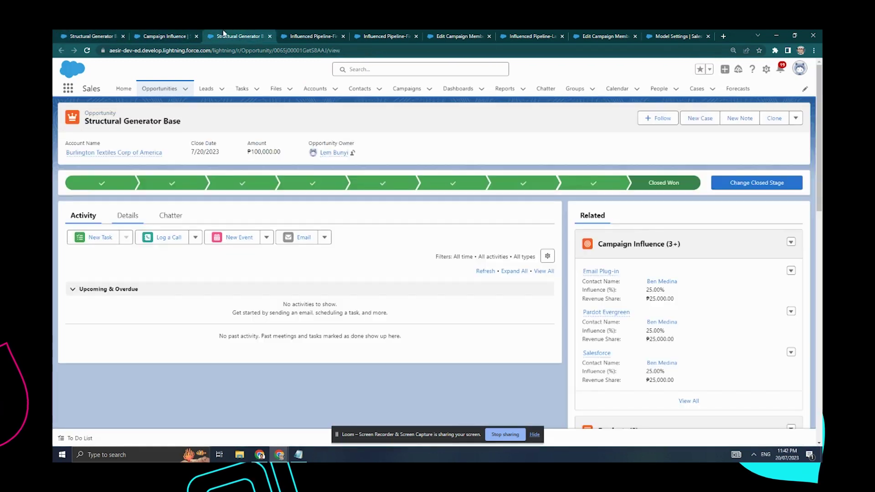
pyautogui.click(293, 34)
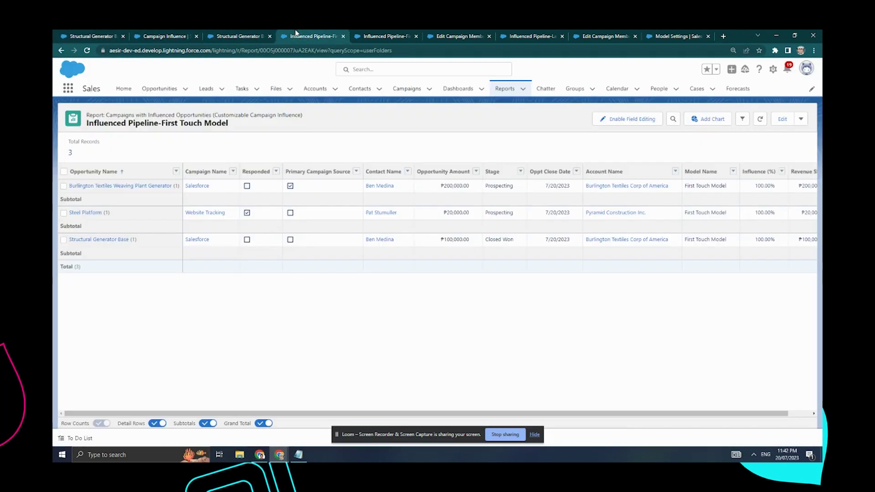
# From recent reports, abandon a new report and open Marketing Influenced Pipeline – All Opps
pyautogui.click(509, 89)
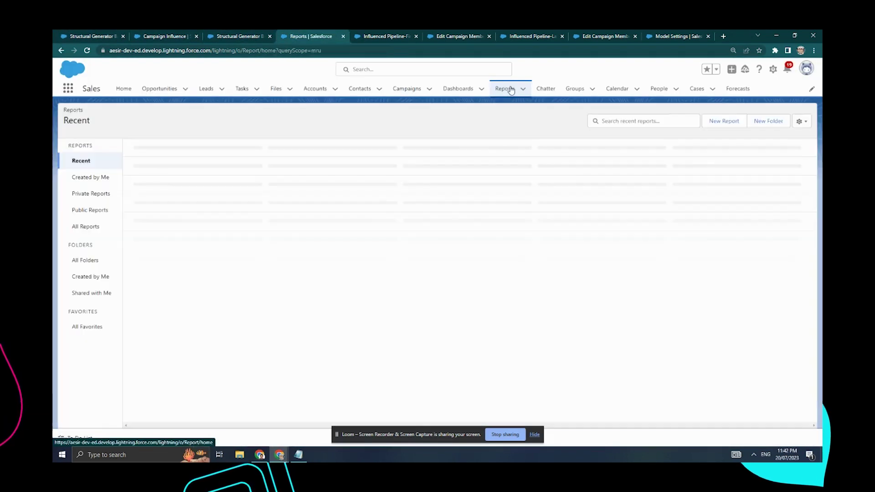
pyautogui.click(723, 121)
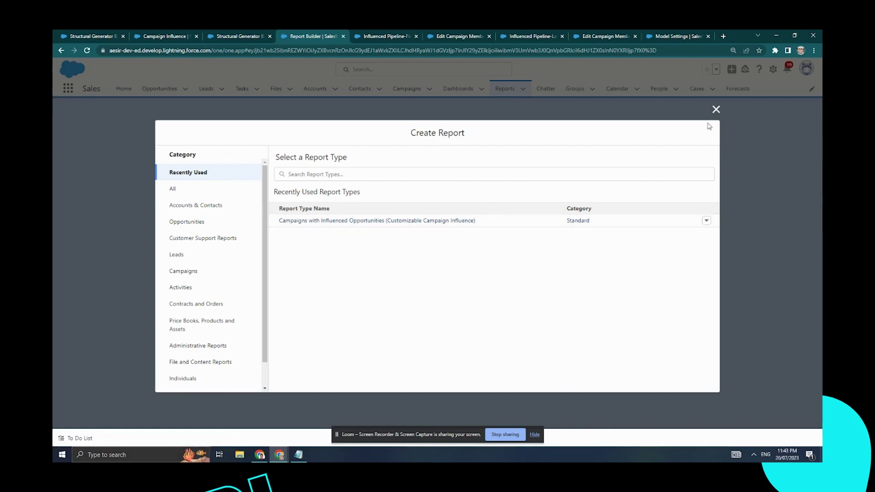
pyautogui.click(715, 110)
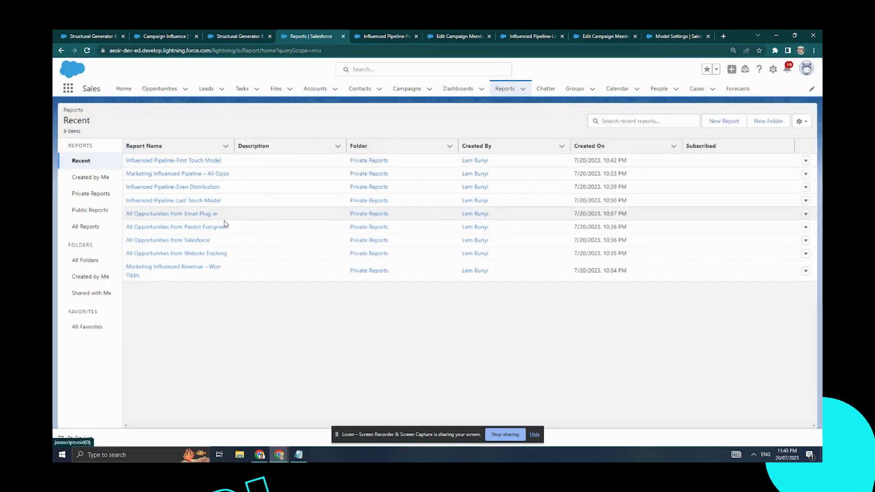
pyautogui.click(182, 174)
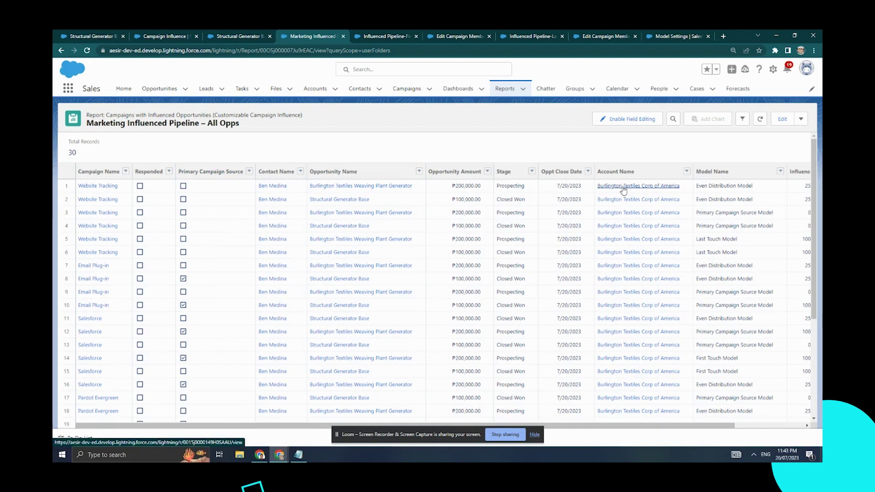
pyautogui.moveTo(617, 425); pyautogui.dragTo(643, 427)
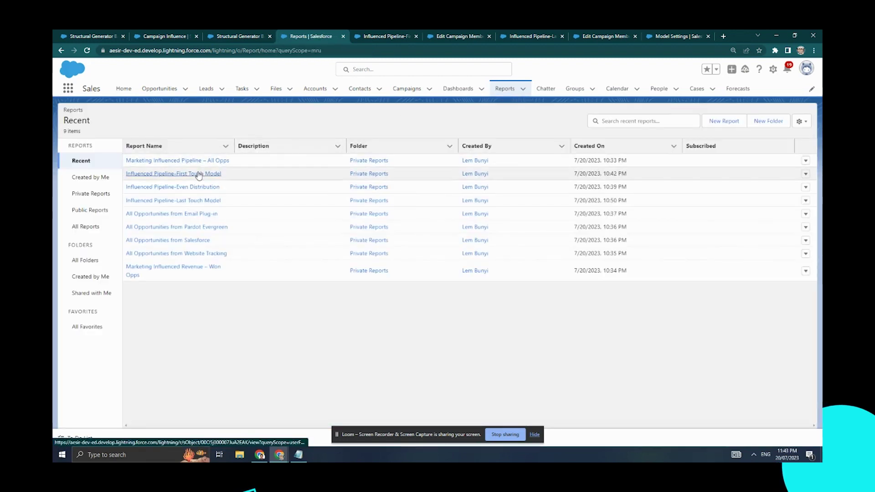
# Check the Even Distribution report's filters, then save and run it showing 12 records at 25.00%
pyautogui.click(196, 187)
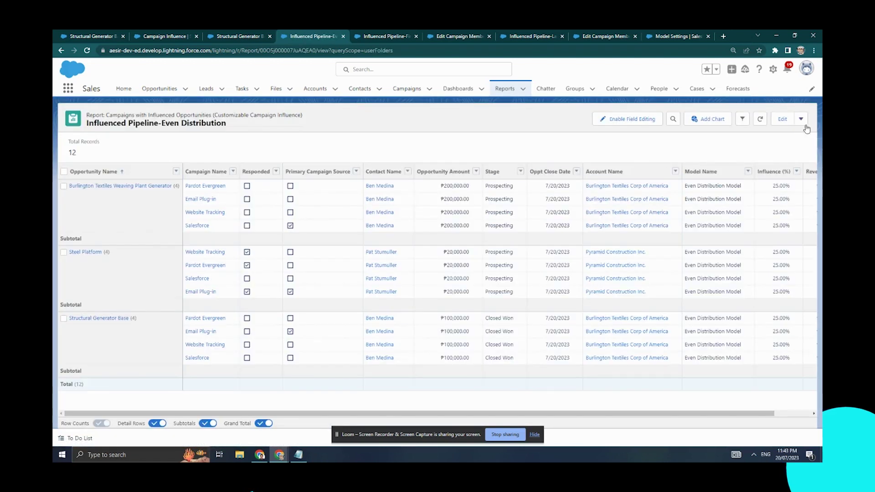
pyautogui.click(780, 118)
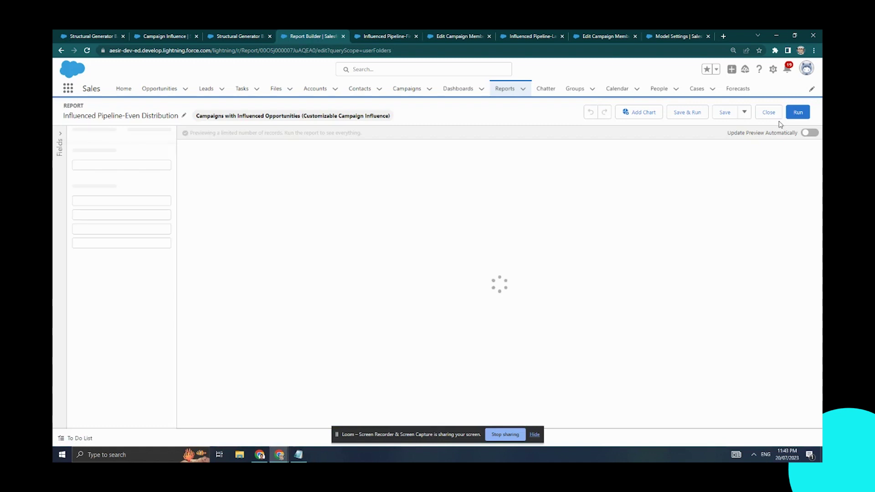
pyautogui.click(150, 142)
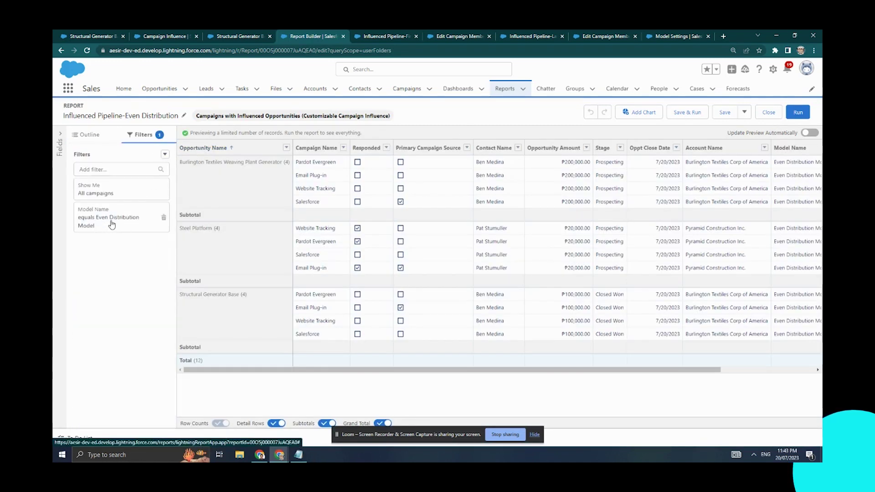
pyautogui.click(687, 113)
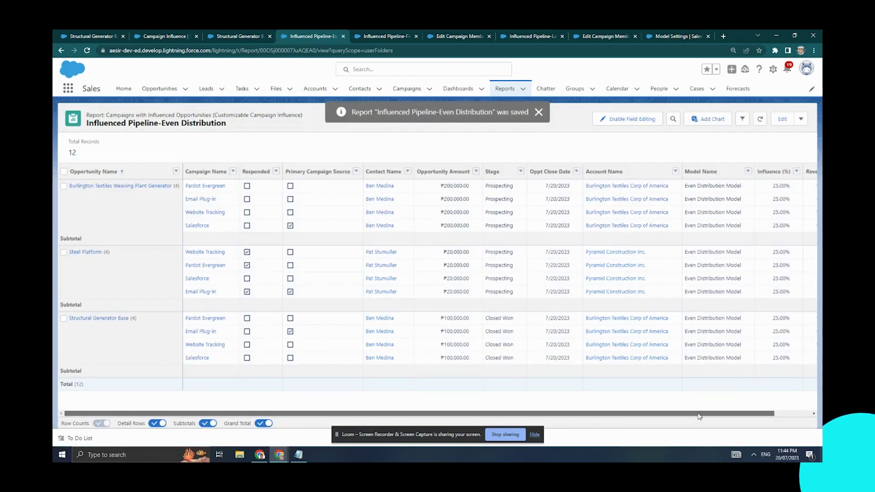
pyautogui.moveTo(699, 416); pyautogui.dragTo(666, 415)
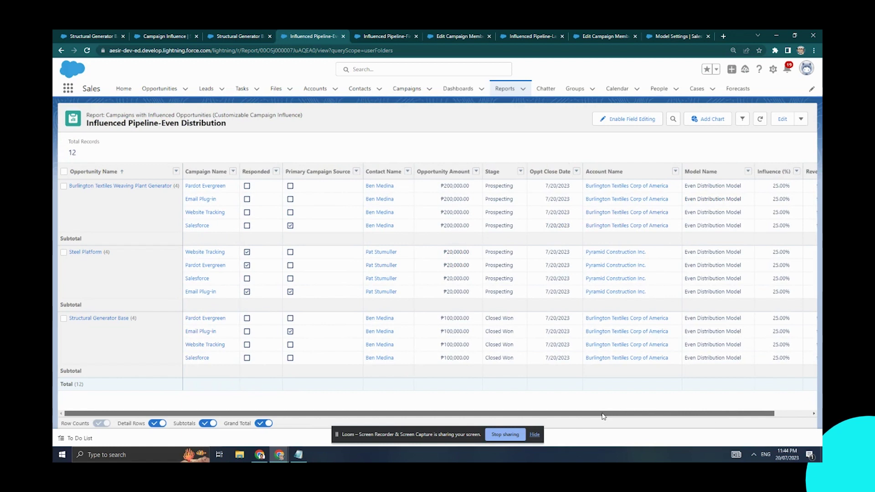
pyautogui.moveTo(700, 410); pyautogui.dragTo(723, 409)
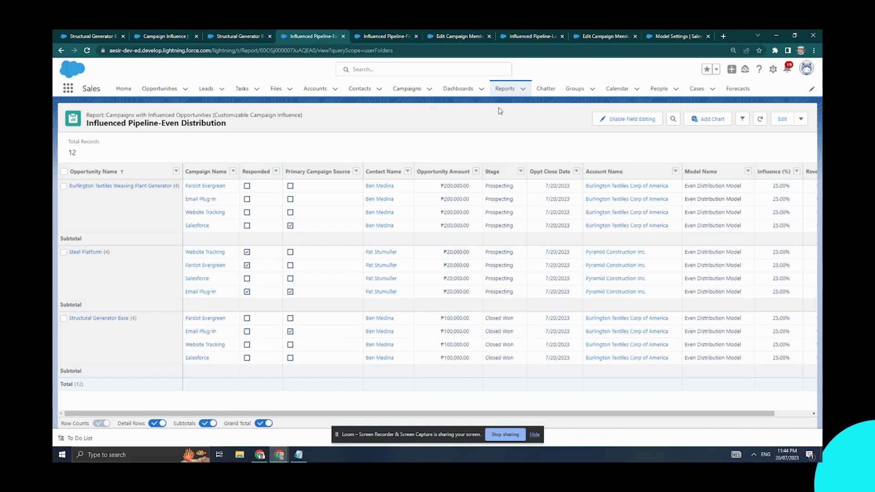
# Compare the First Touch and Last Touch Model reports, then view the Salesforce campaign member record
pyautogui.click(504, 91)
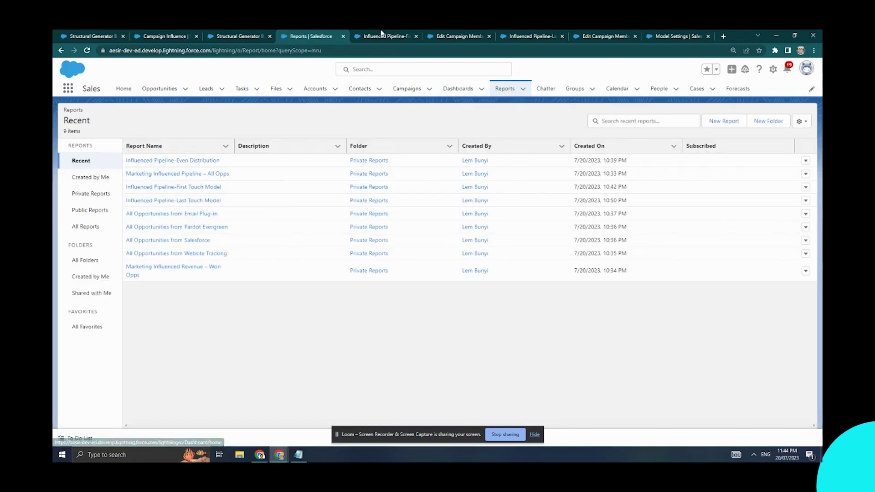
pyautogui.click(381, 35)
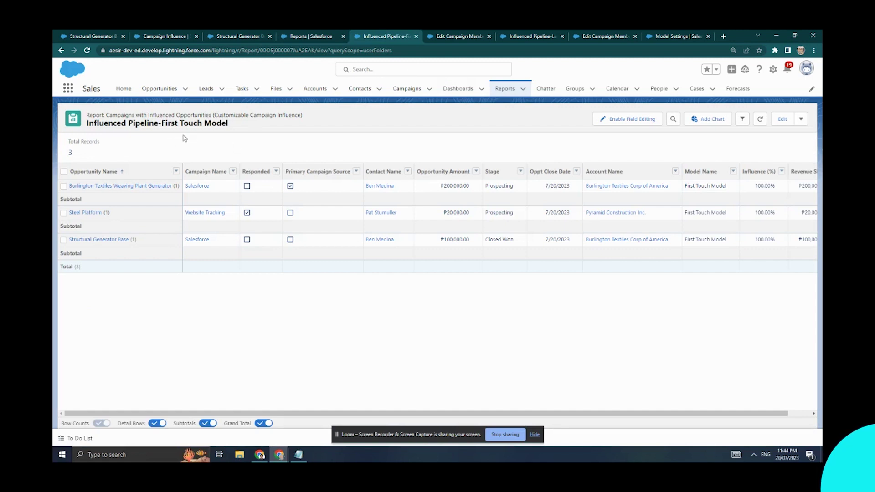
pyautogui.click(530, 38)
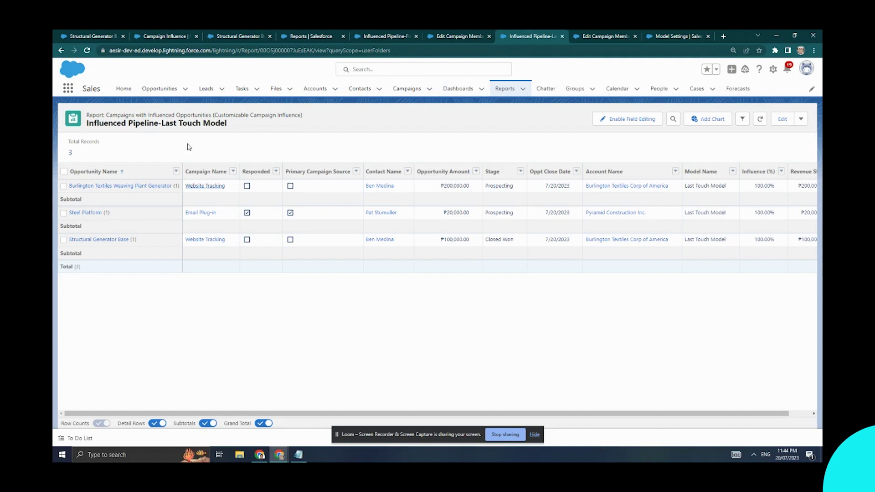
pyautogui.click(373, 36)
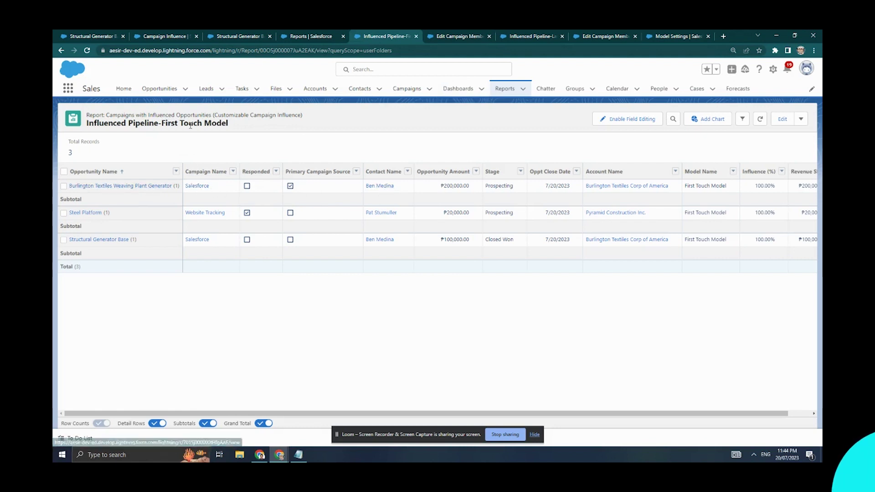
pyautogui.click(532, 36)
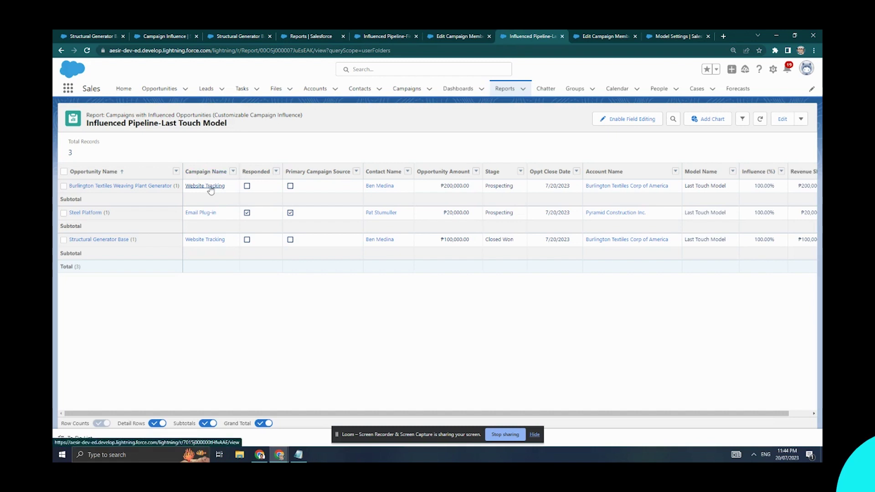
pyautogui.click(379, 36)
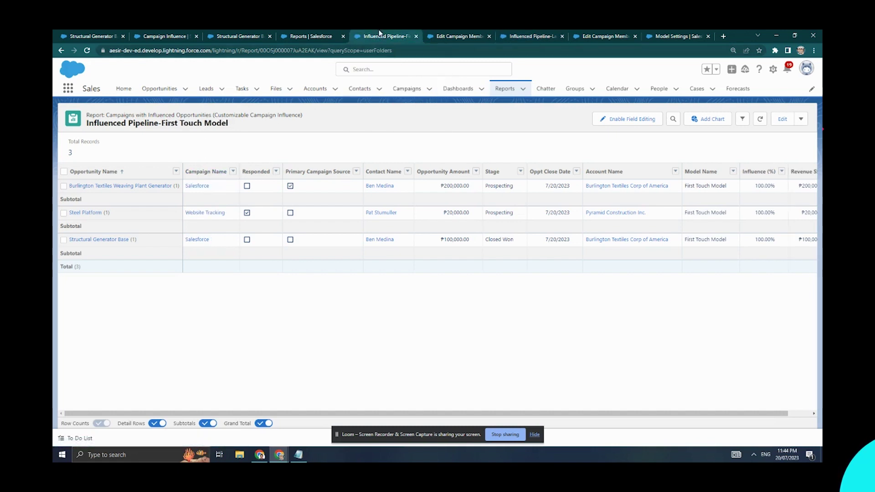
pyautogui.click(450, 35)
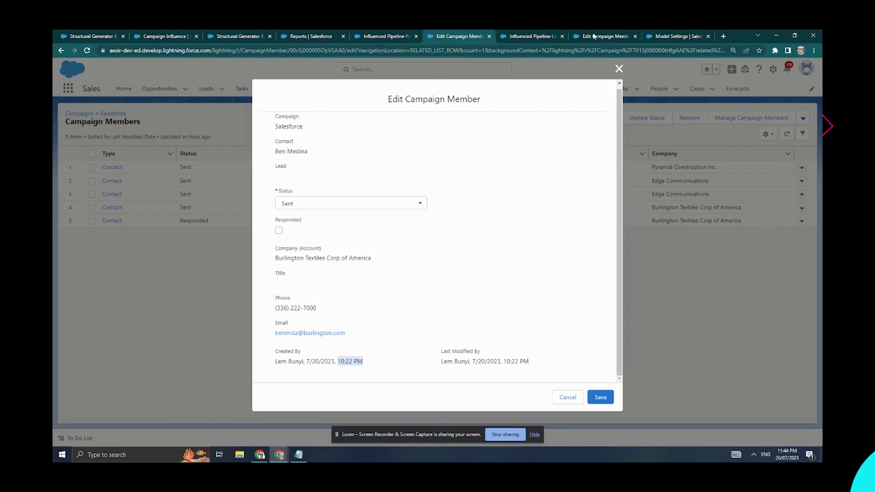
pyautogui.click(594, 36)
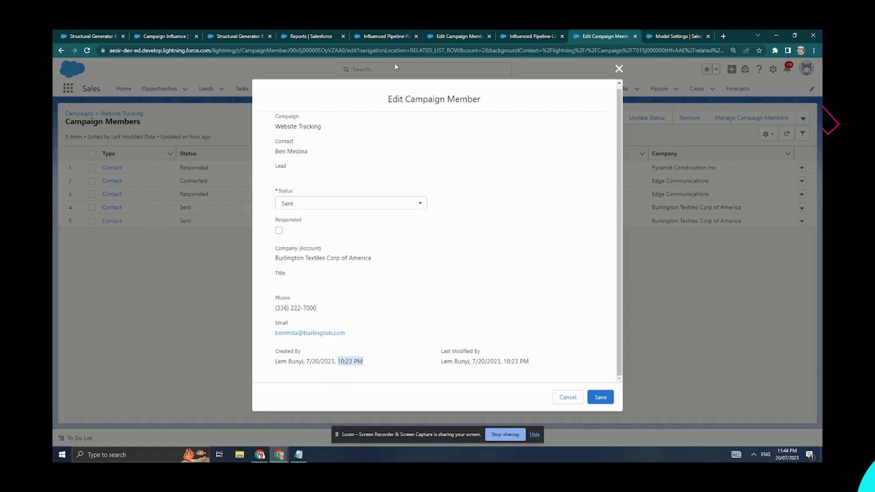
pyautogui.click(403, 35)
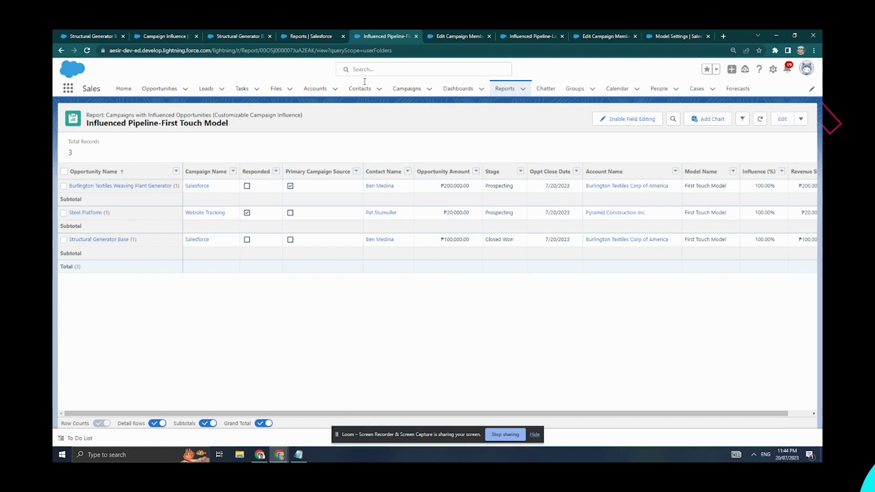
pyautogui.click(447, 34)
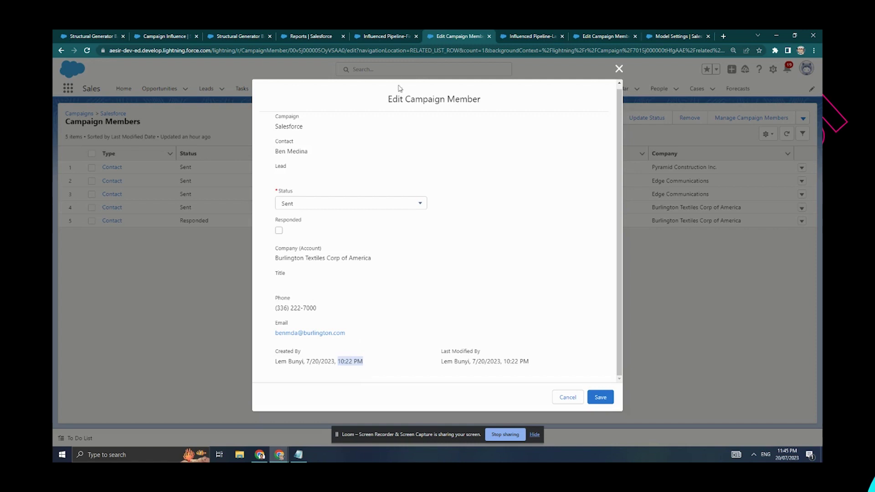
pyautogui.click(385, 40)
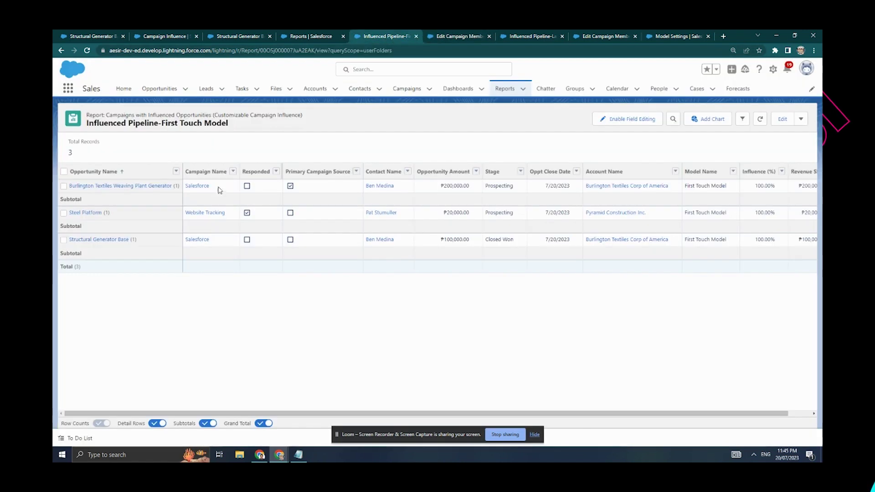
pyautogui.click(513, 40)
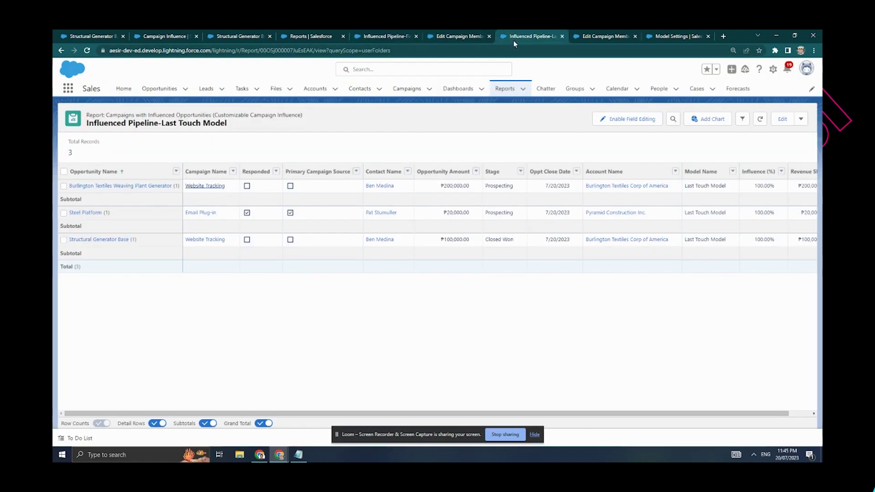
pyautogui.click(583, 36)
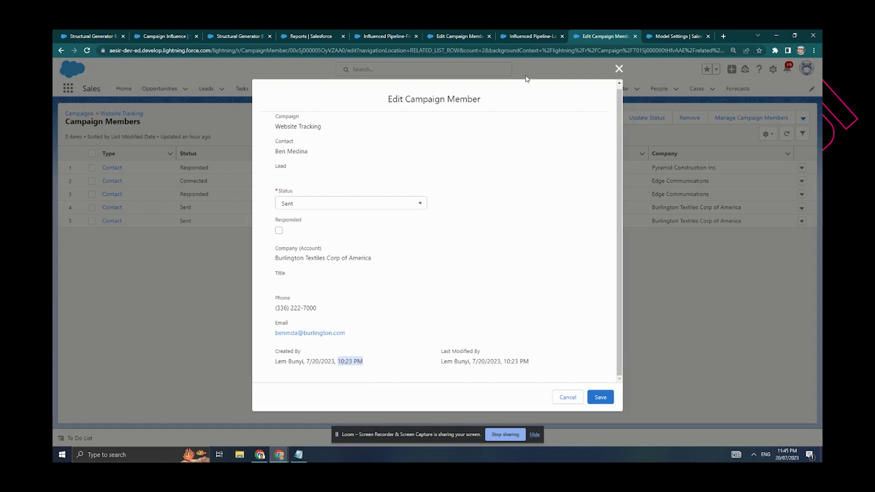
pyautogui.click(399, 35)
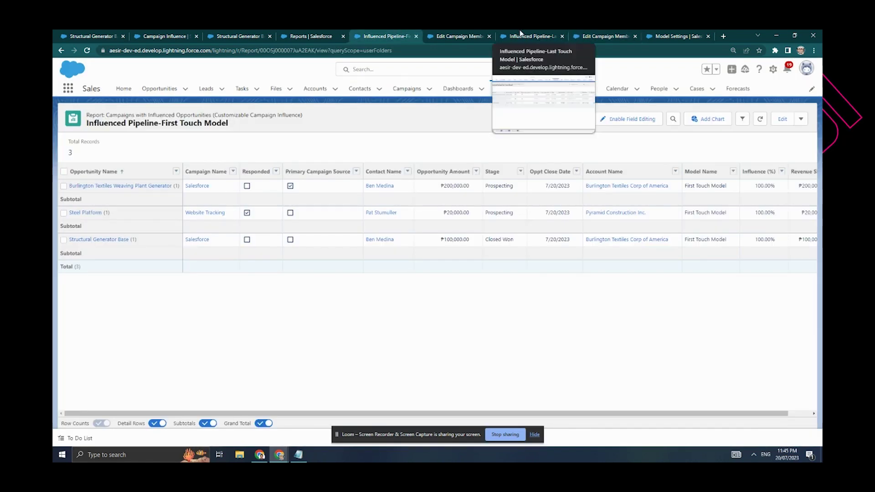
pyautogui.click(520, 35)
pyautogui.click(399, 35)
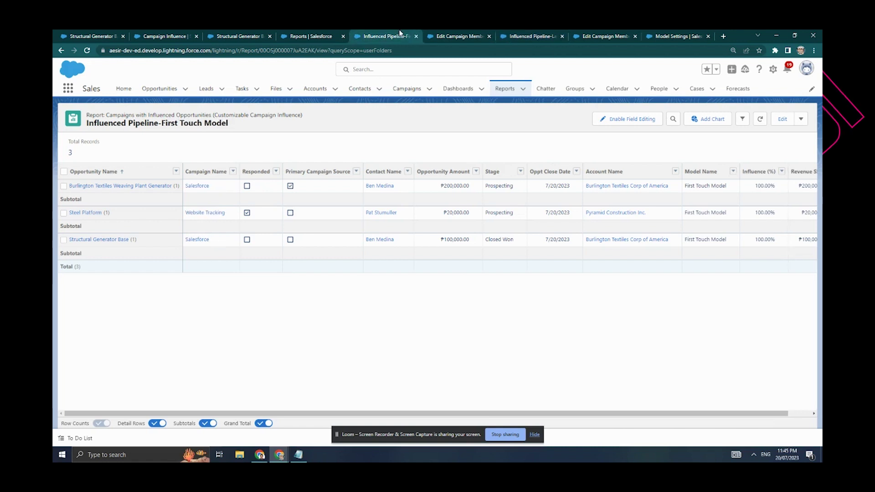